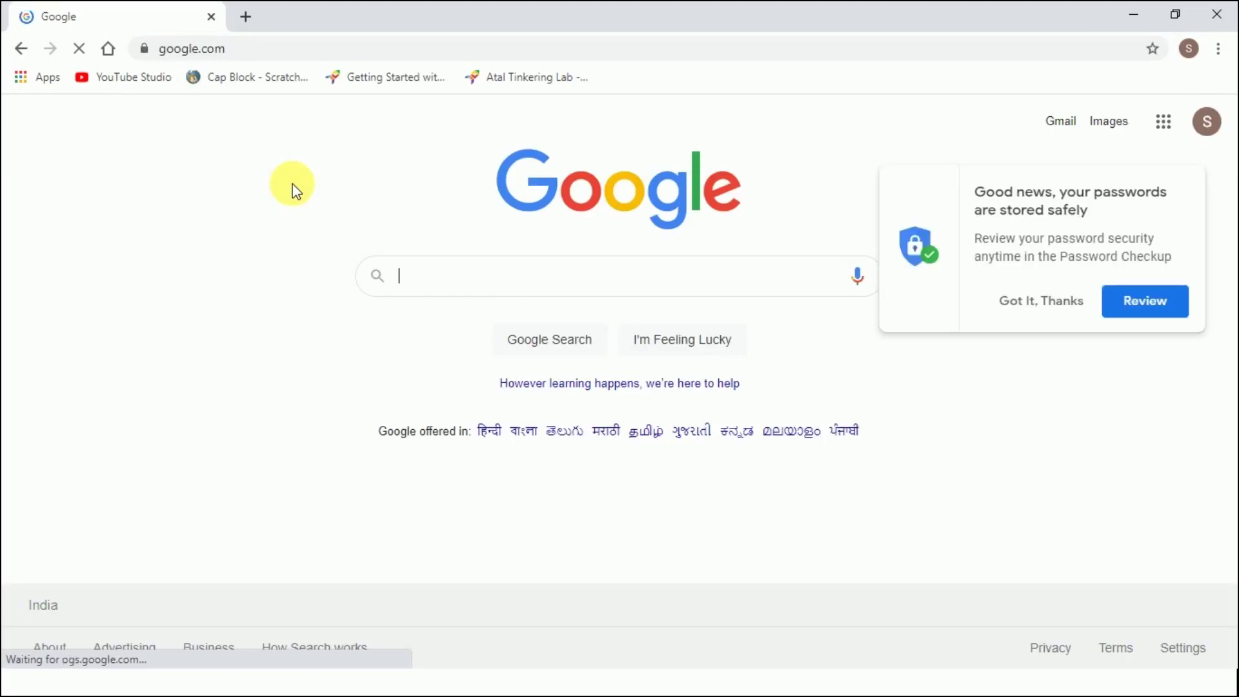
- Dismiss the password safety notice, open the Gmail inbox, and show the Google apps grid
click(1042, 302)
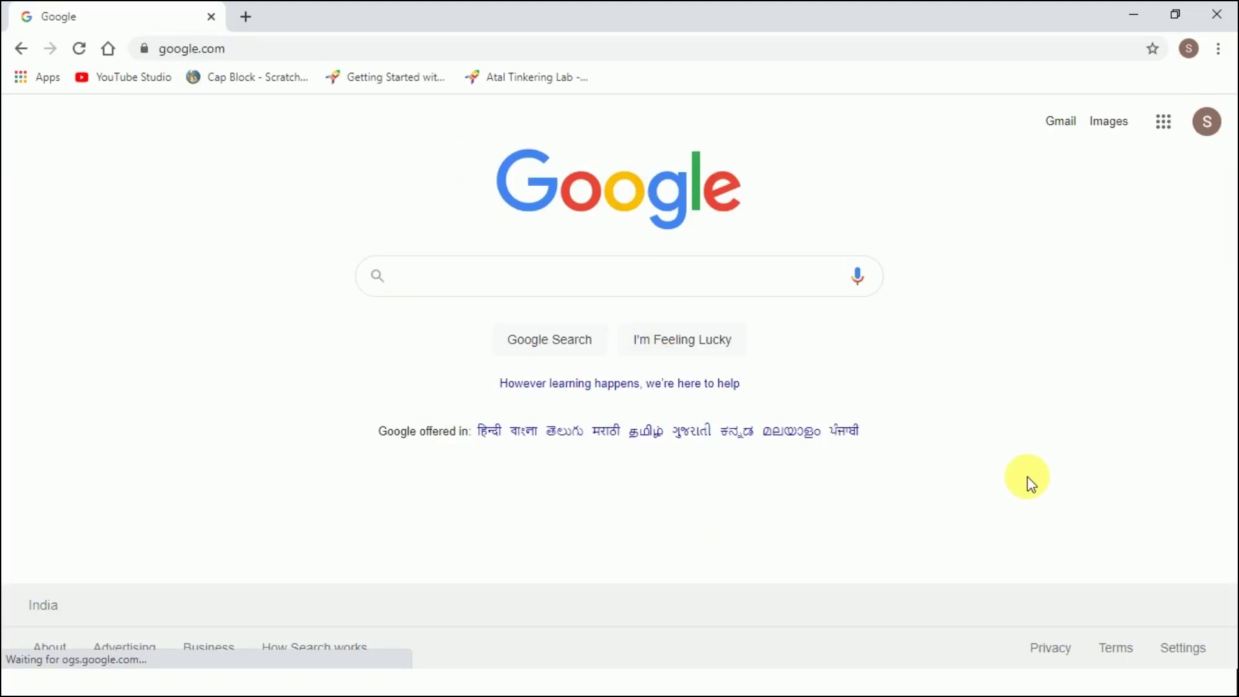
click(1071, 132)
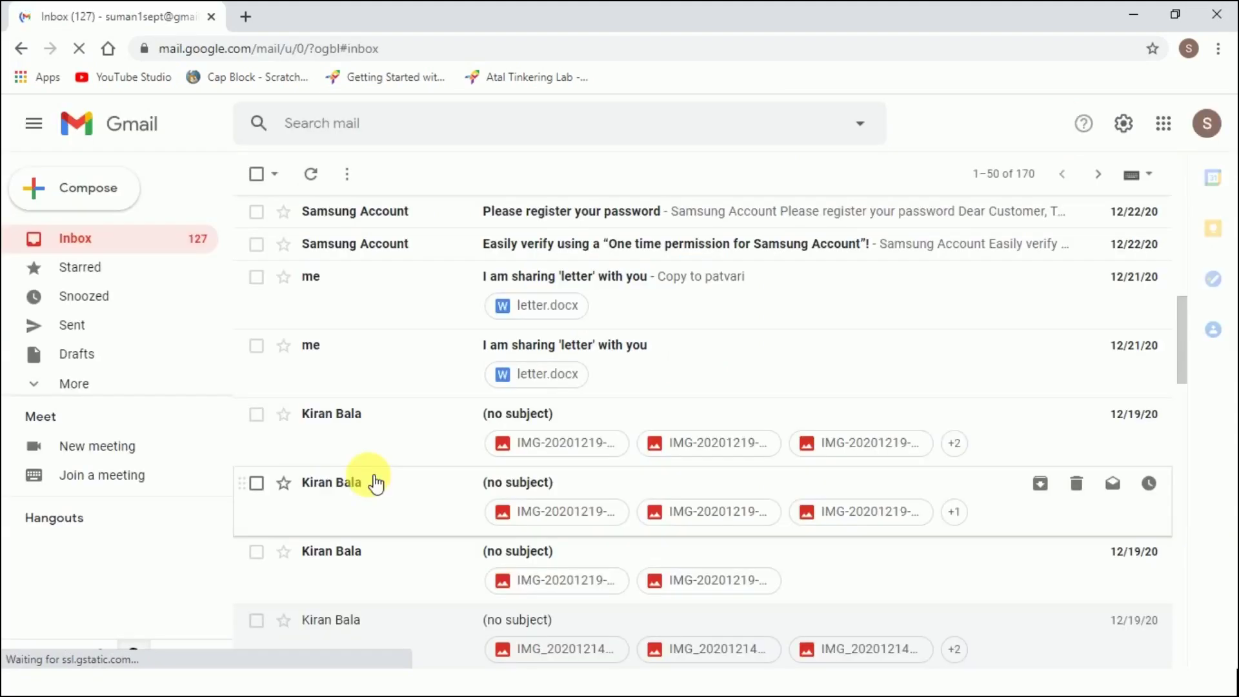
scroll(375, 482, down, 3)
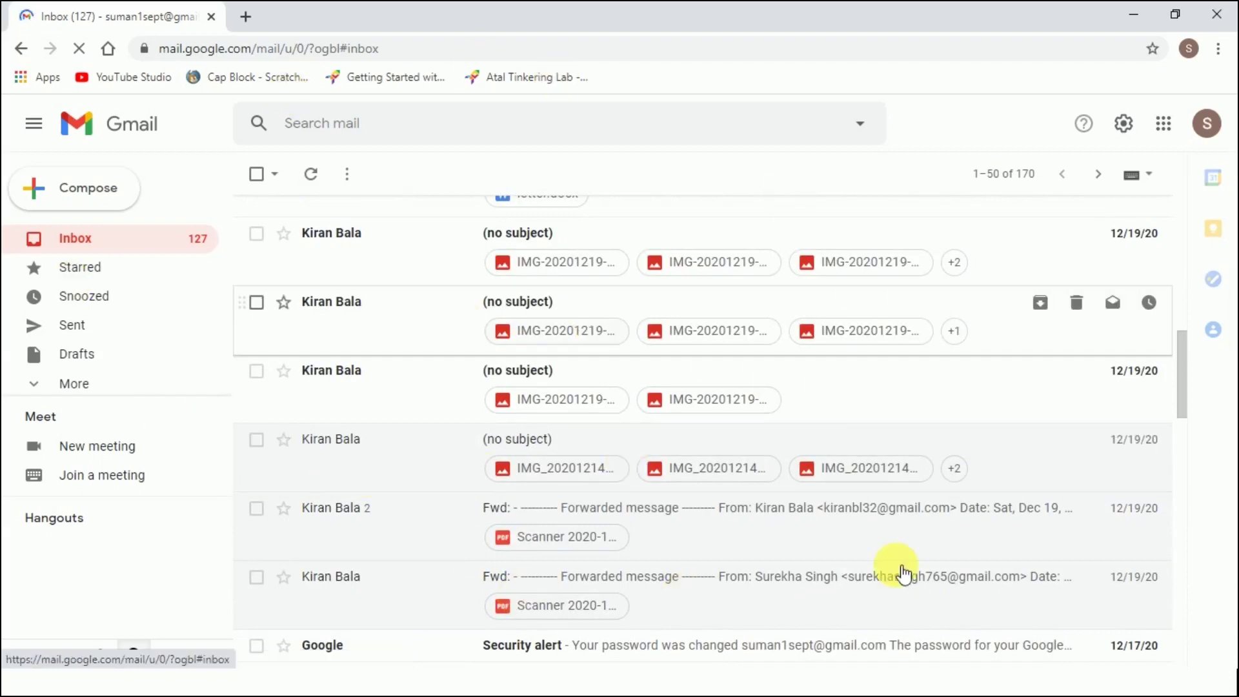
scroll(907, 561, down, 8)
scroll(903, 561, up, 8)
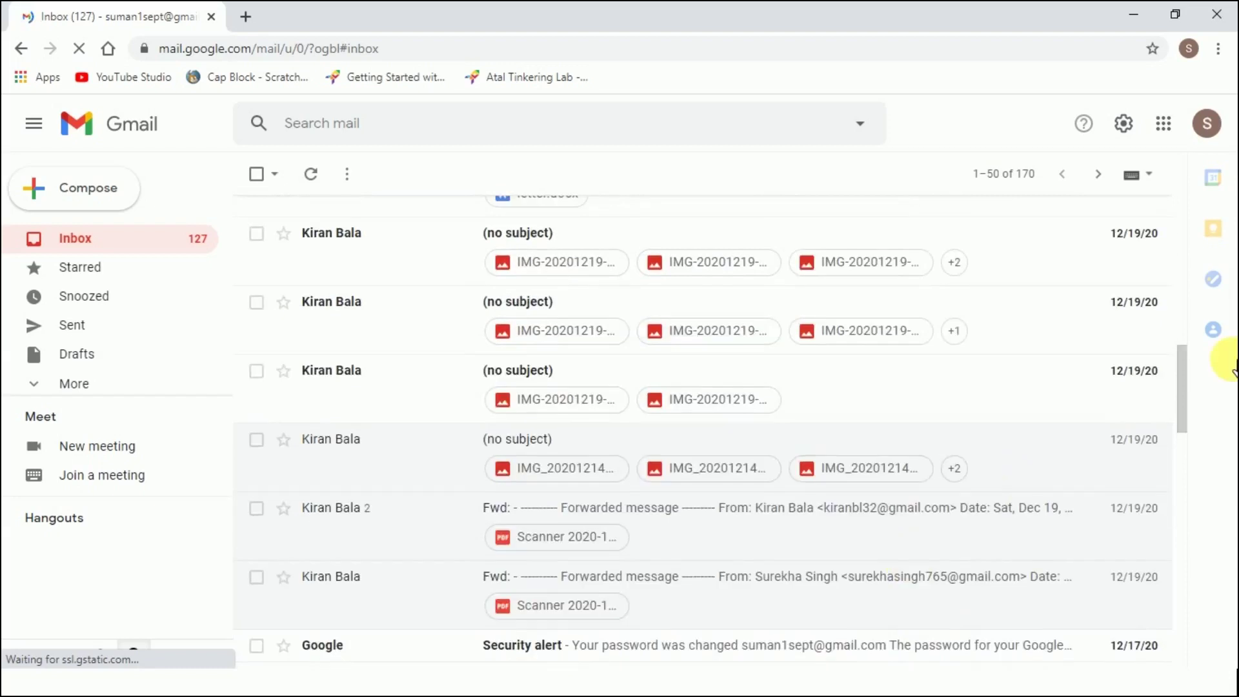
click(1168, 129)
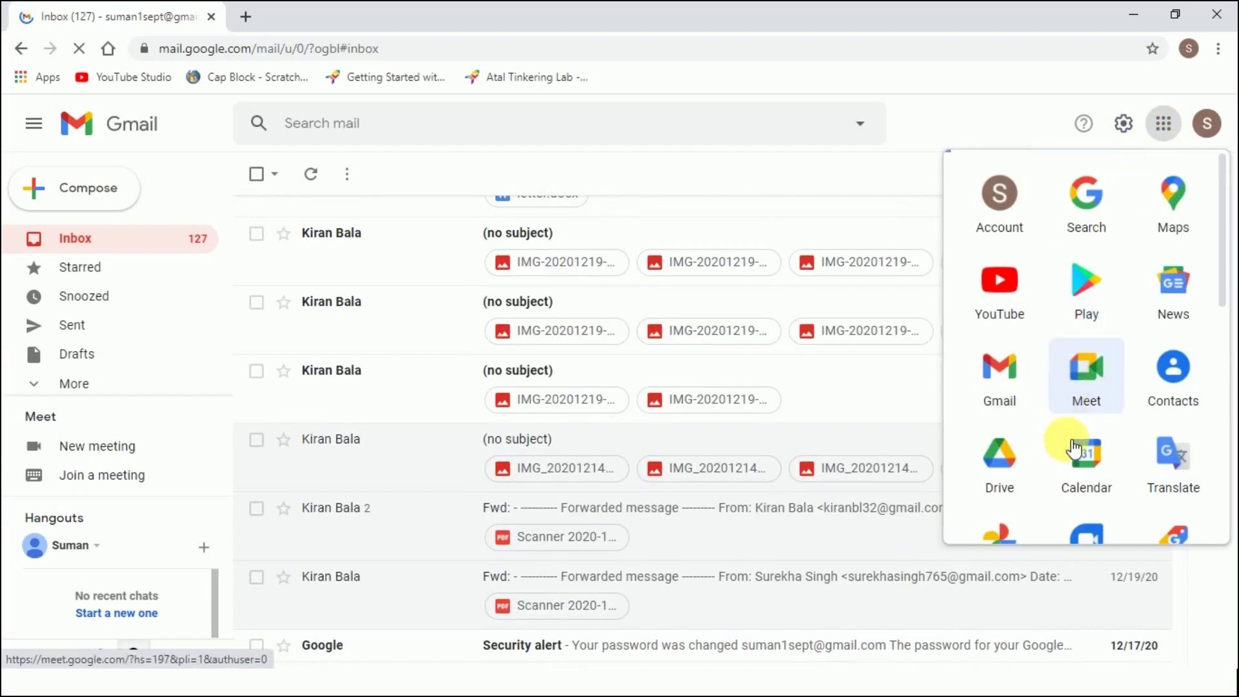
- Launch Google Drive from the apps grid and expand the My Drive new-item menu
click(1002, 461)
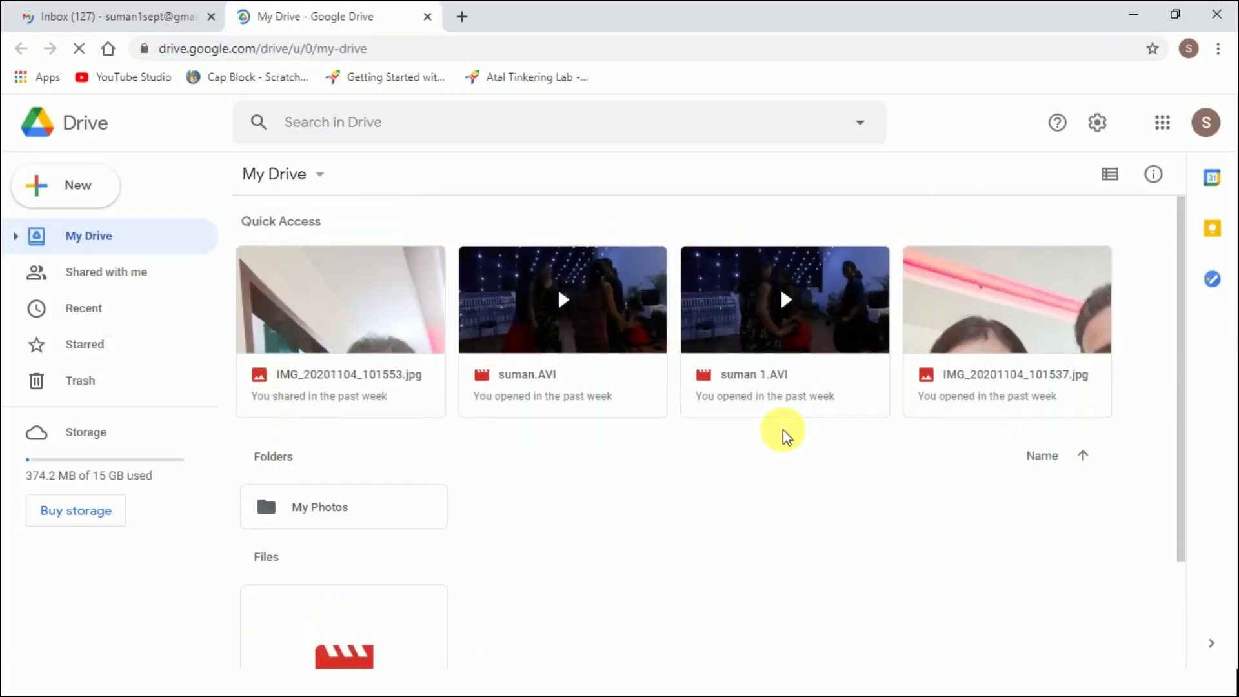
scroll(626, 427, down, 2)
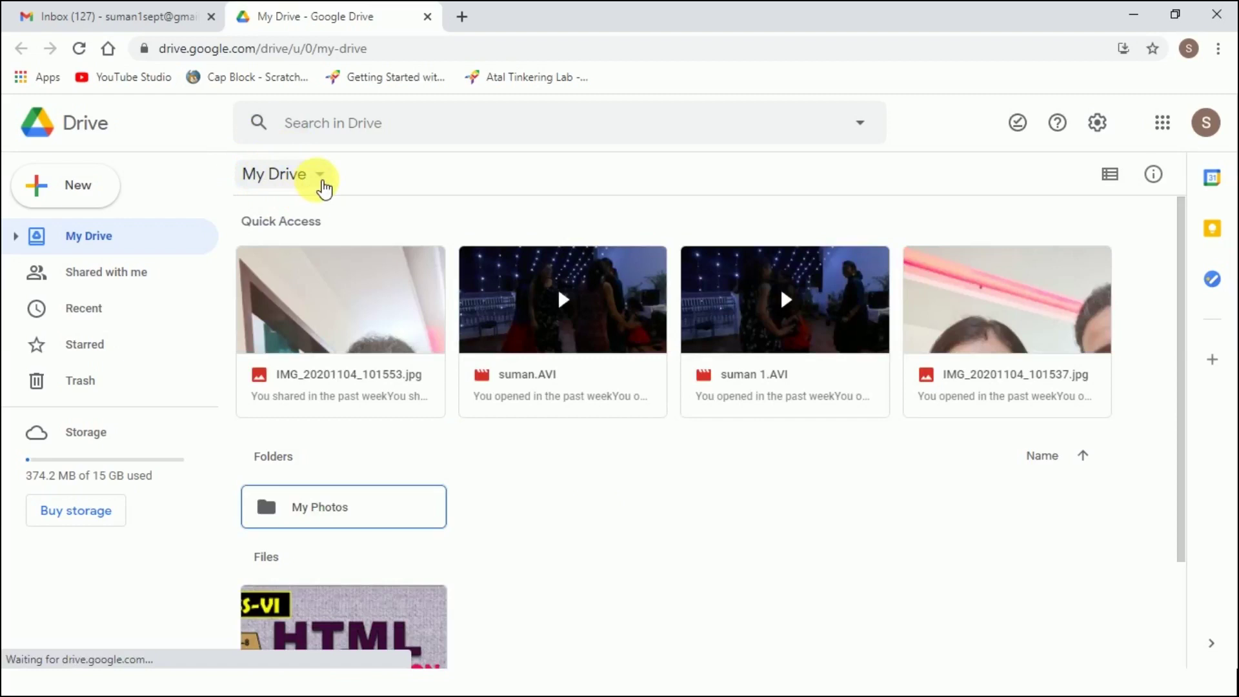
click(326, 187)
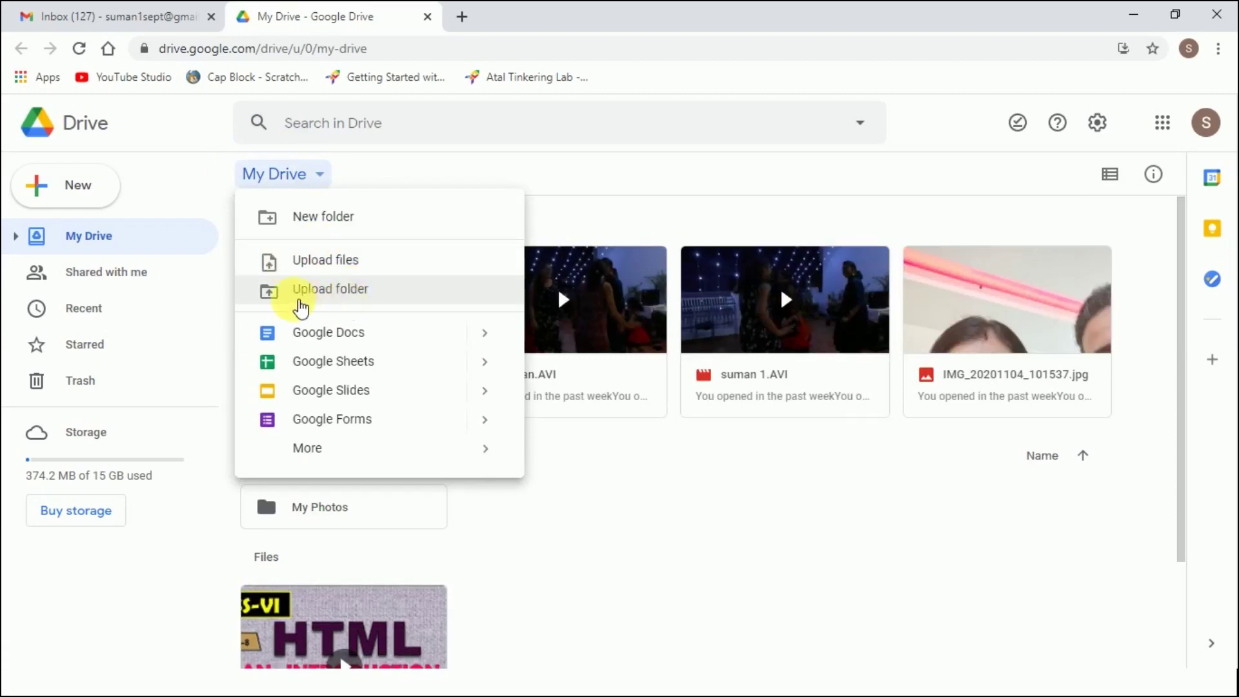
- Upload the file HSSH-01.tif from Downloads > ANGELS into My Drive
click(351, 271)
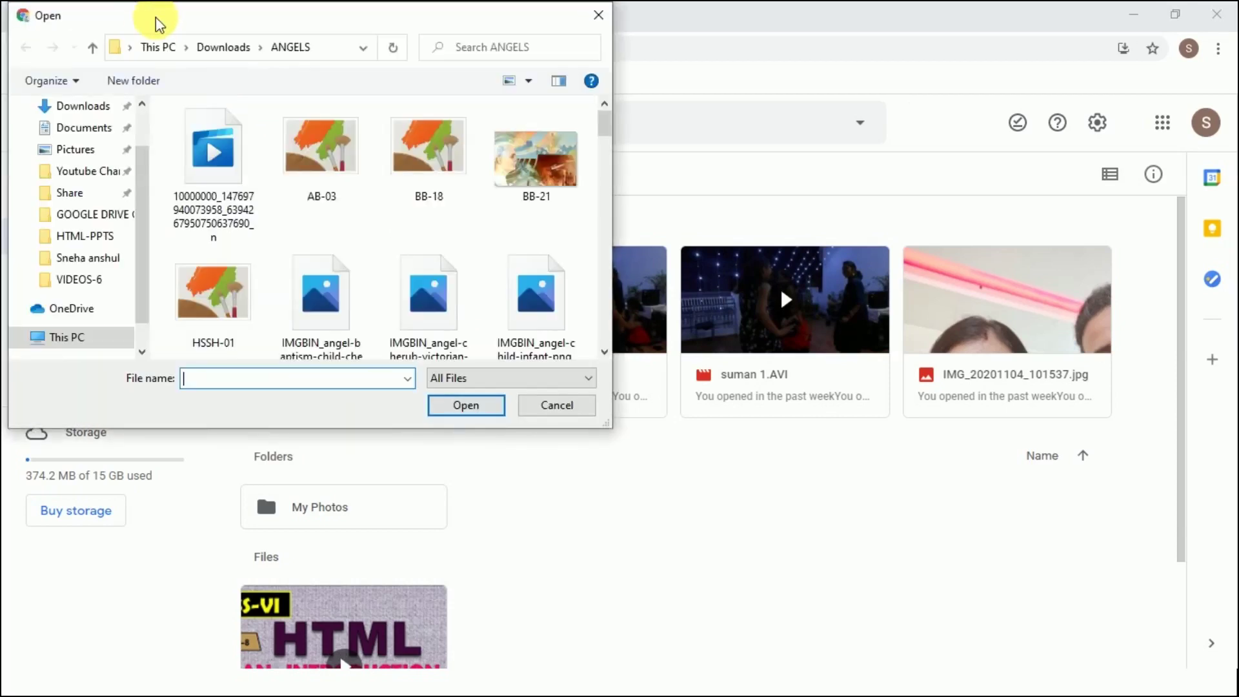
drag(158, 25, 334, 164)
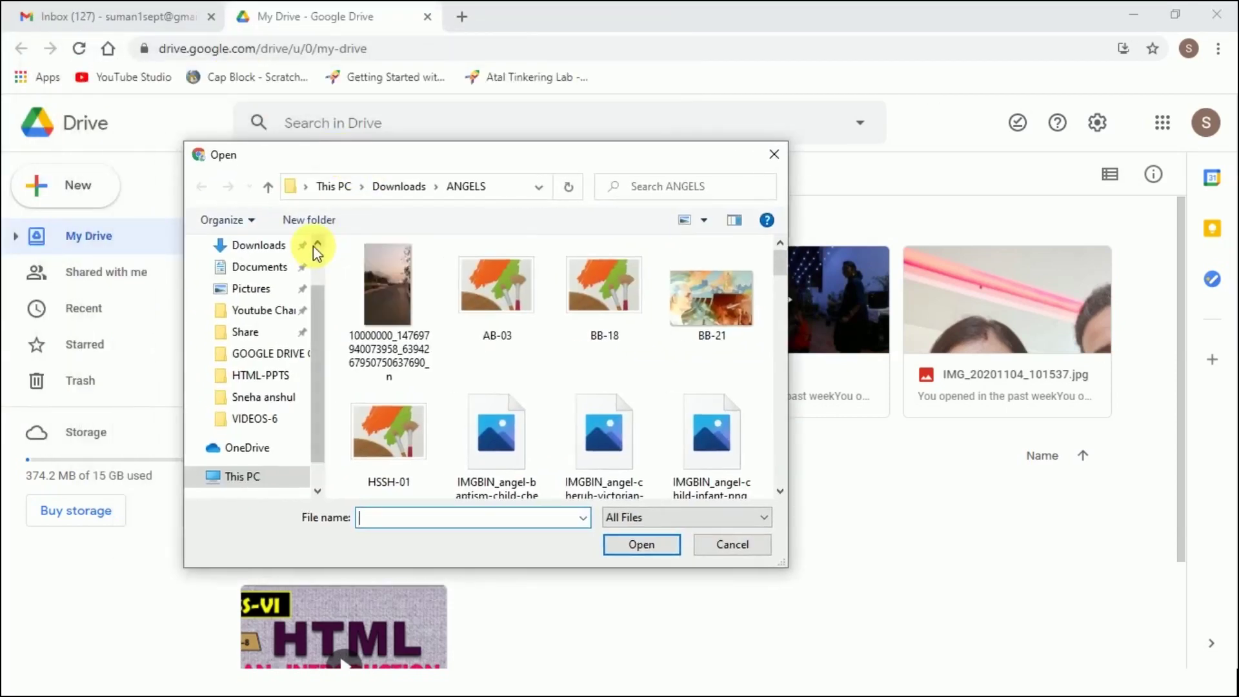
click(317, 243)
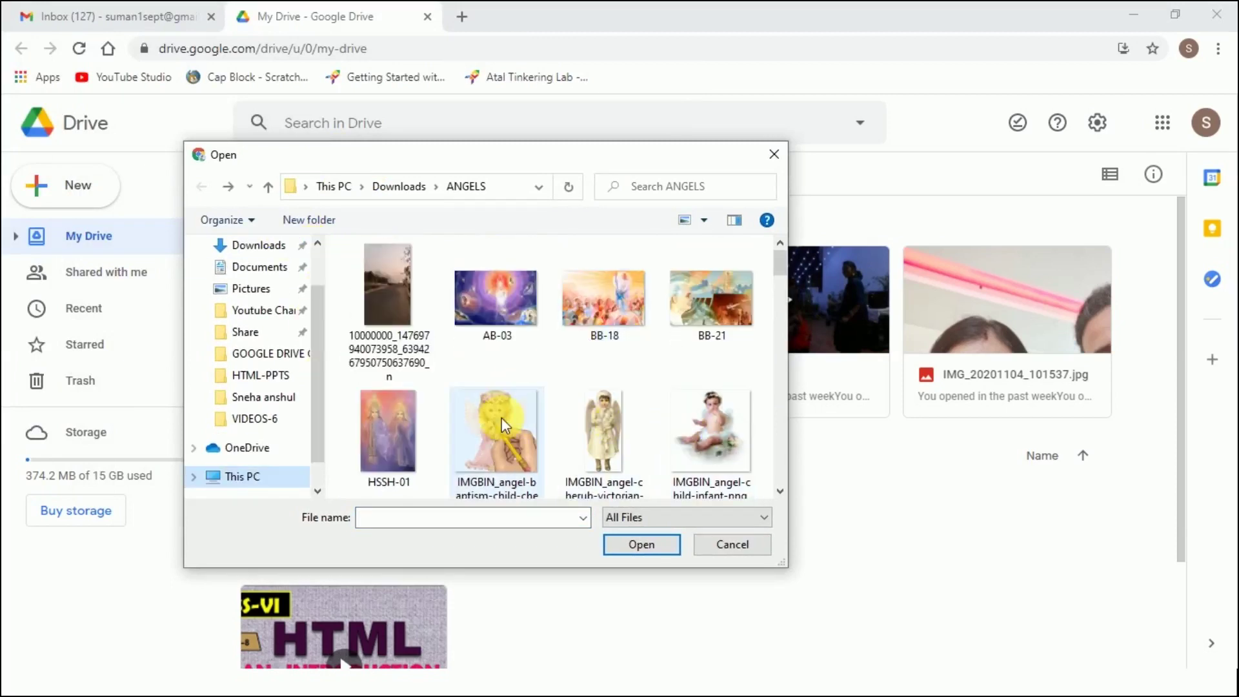
click(389, 431)
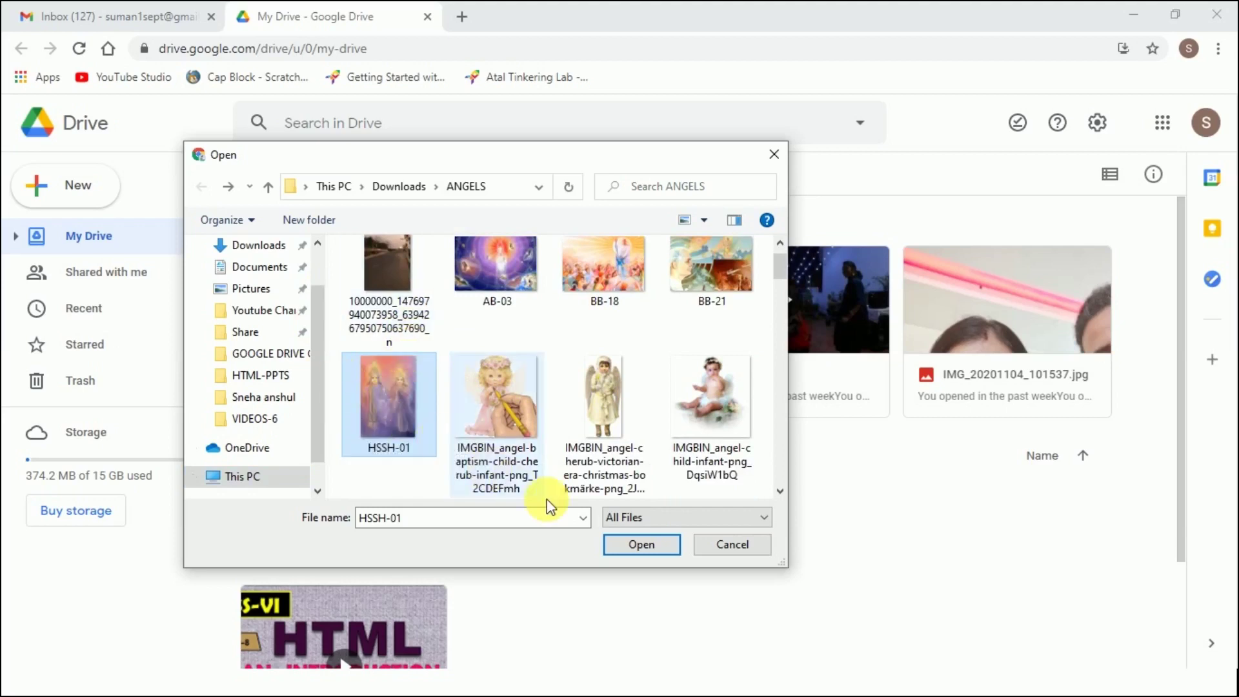
click(640, 550)
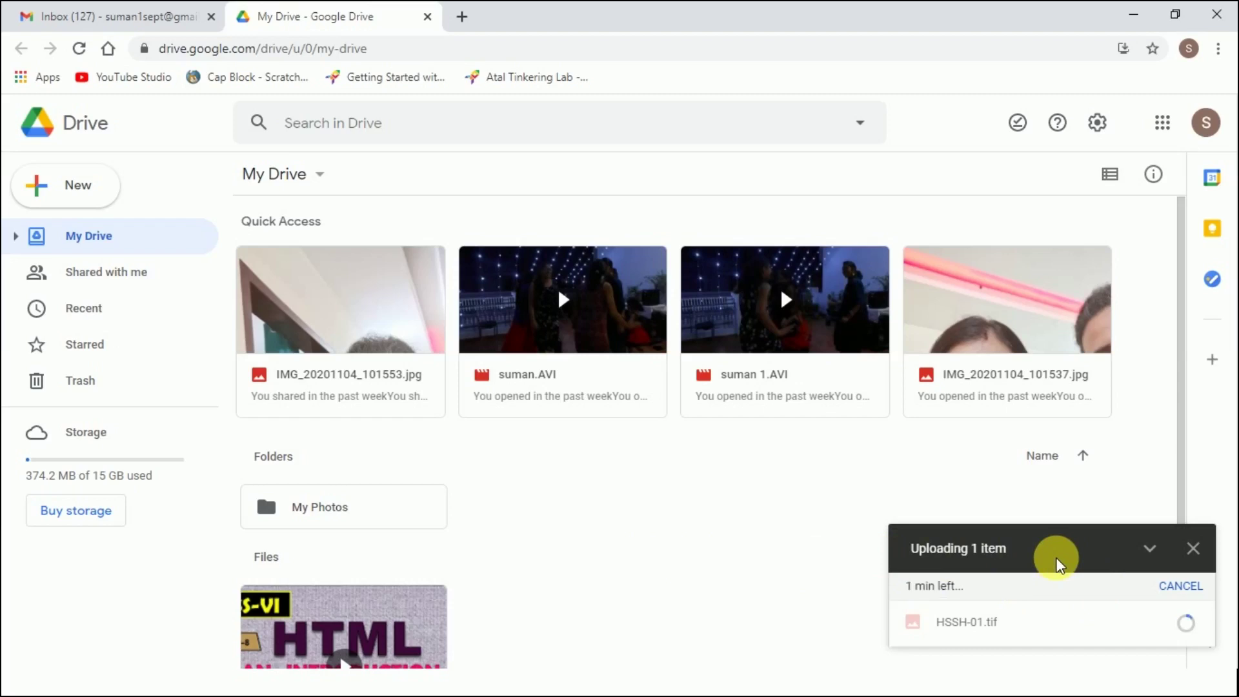
scroll(763, 611, down, 2)
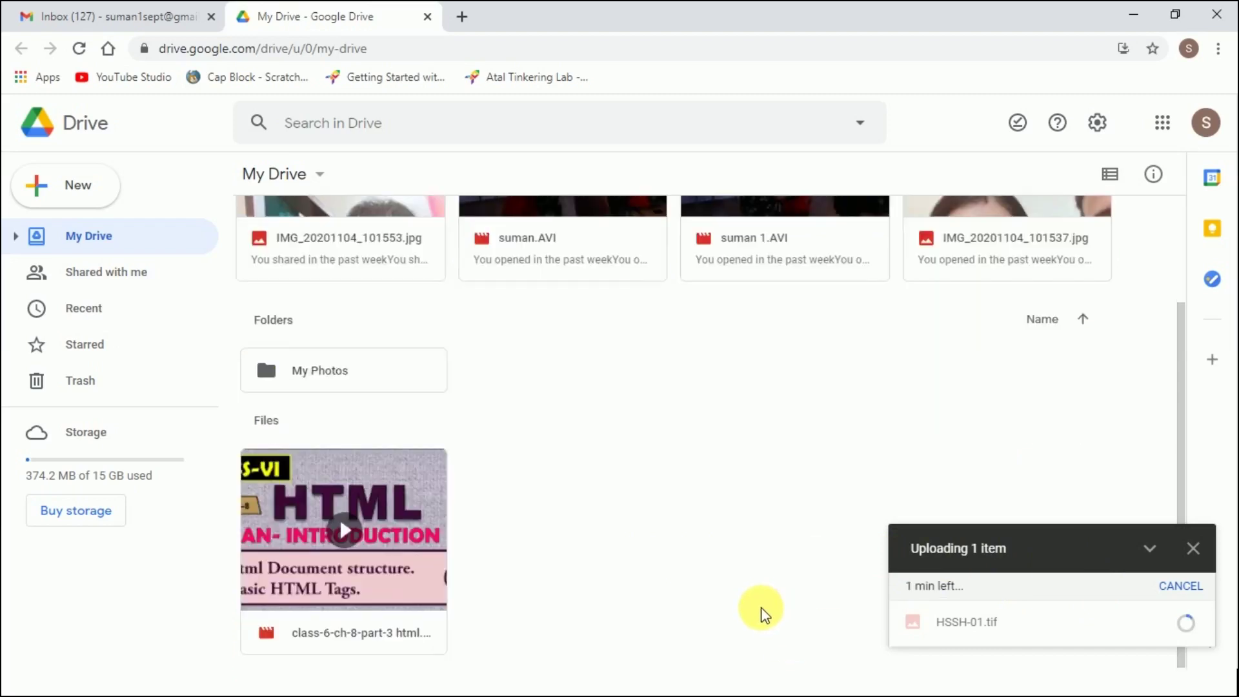
scroll(764, 613, up, 1)
scroll(763, 612, up, 1)
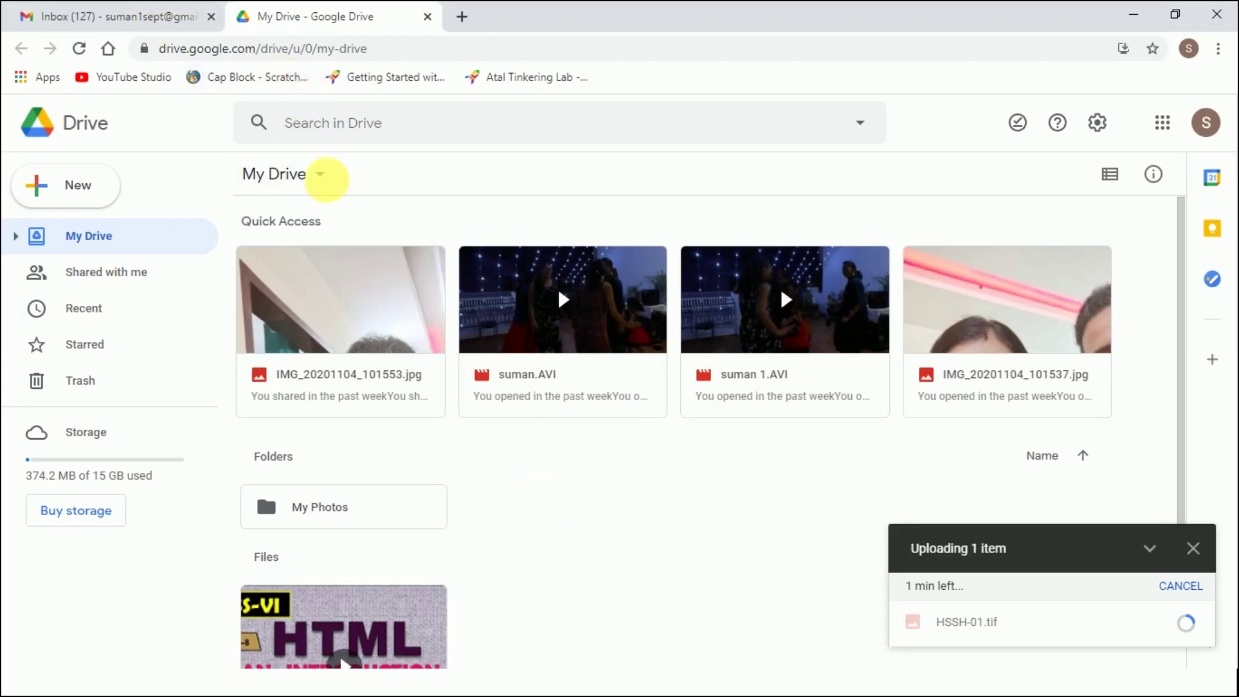
- Upload the FLOWERS folder from Downloads into My Drive, confirming all 32 files
click(320, 174)
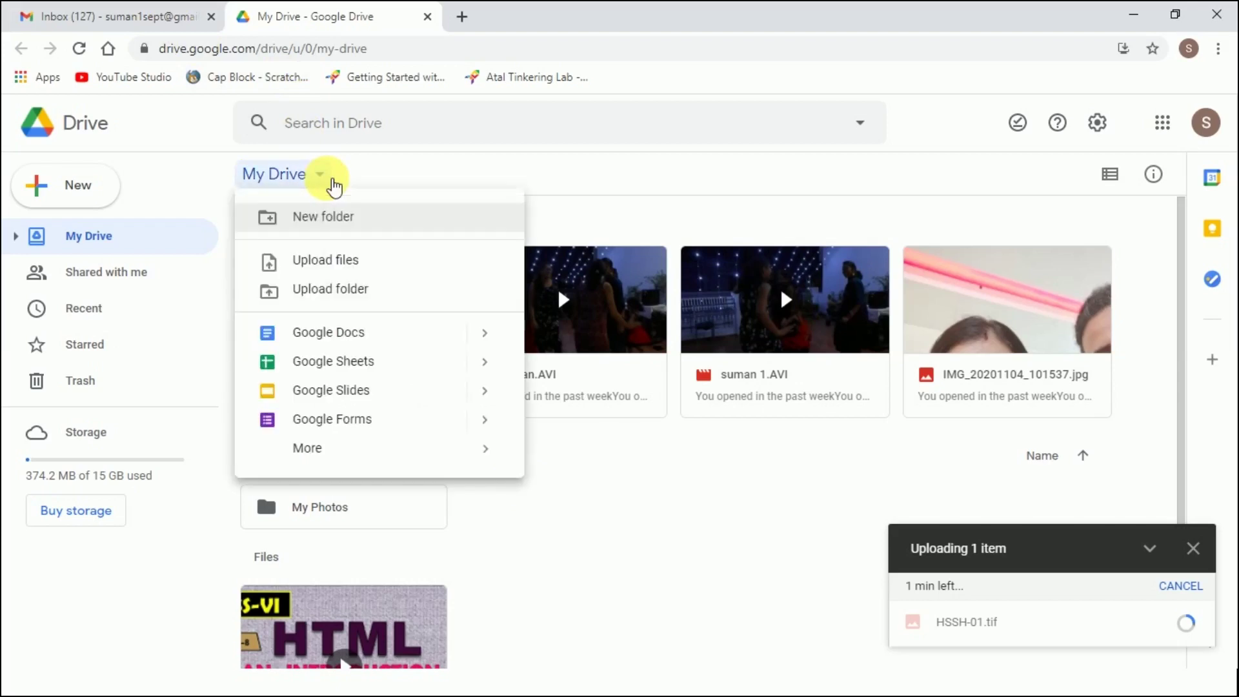
click(330, 292)
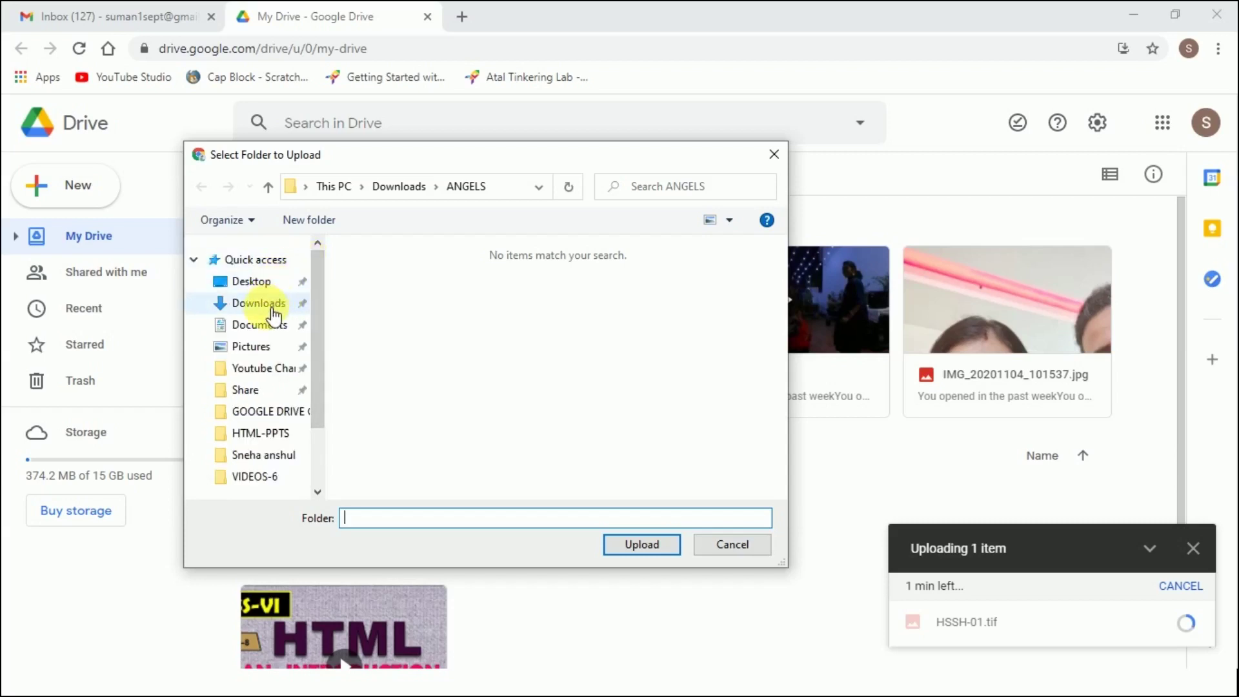
click(271, 310)
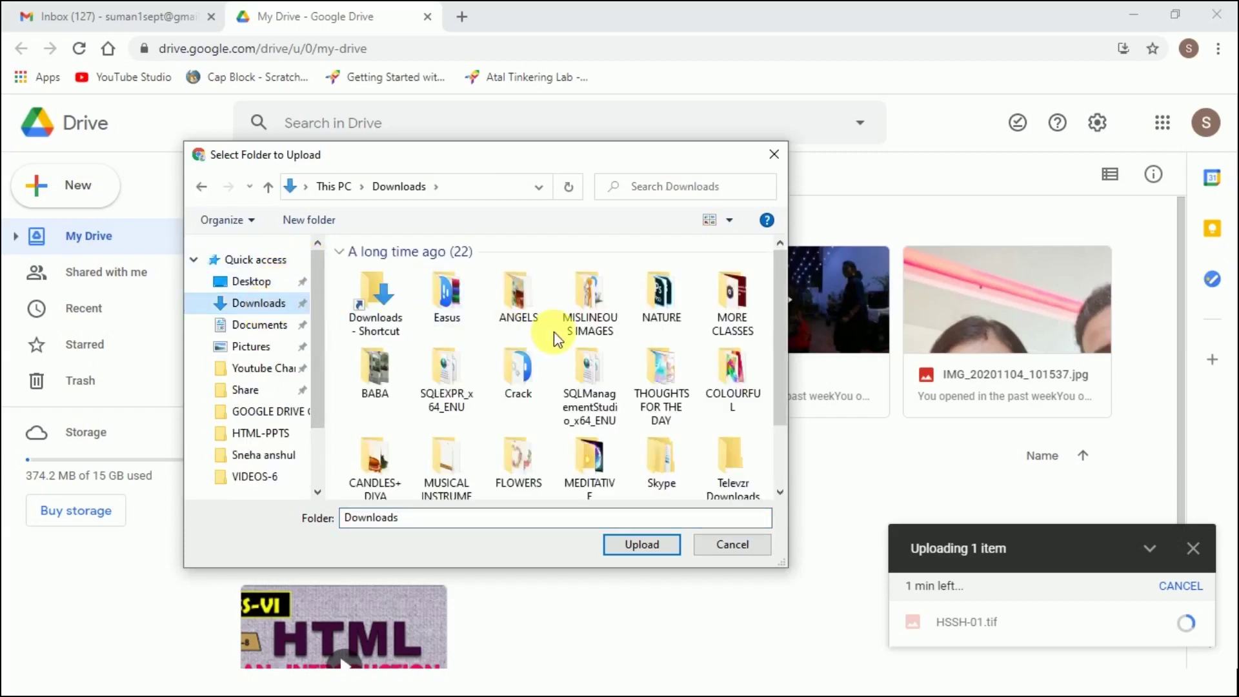
scroll(557, 348, down, 2)
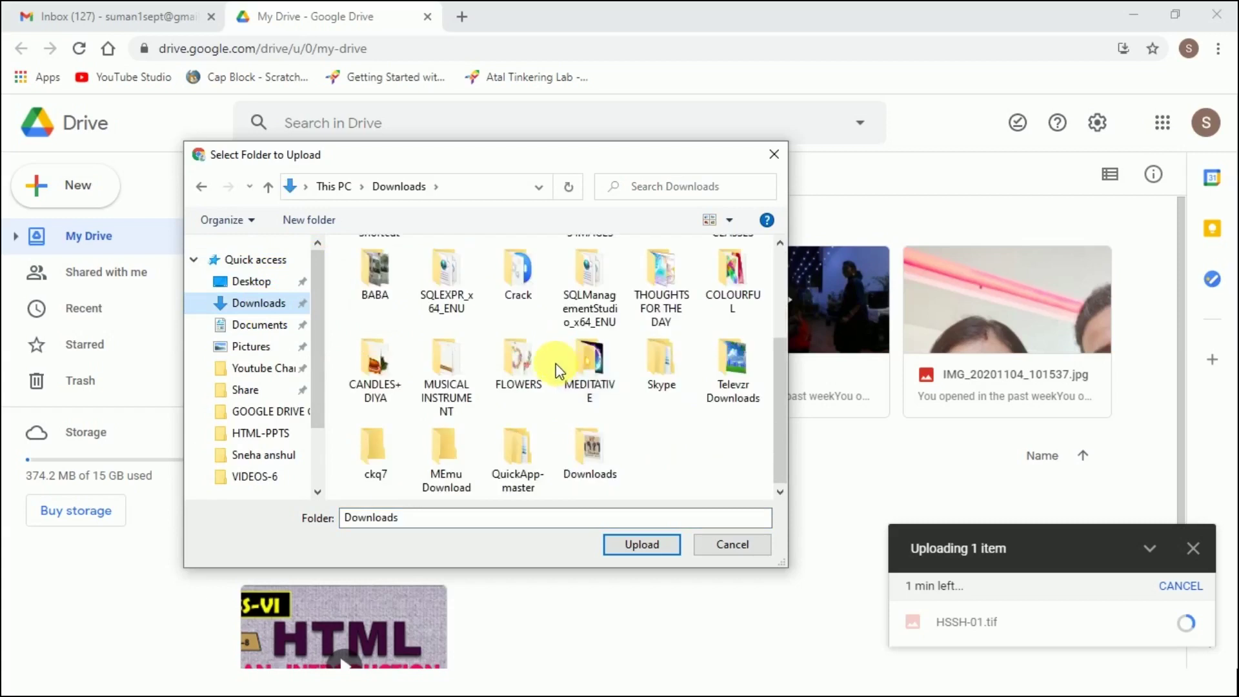
click(520, 368)
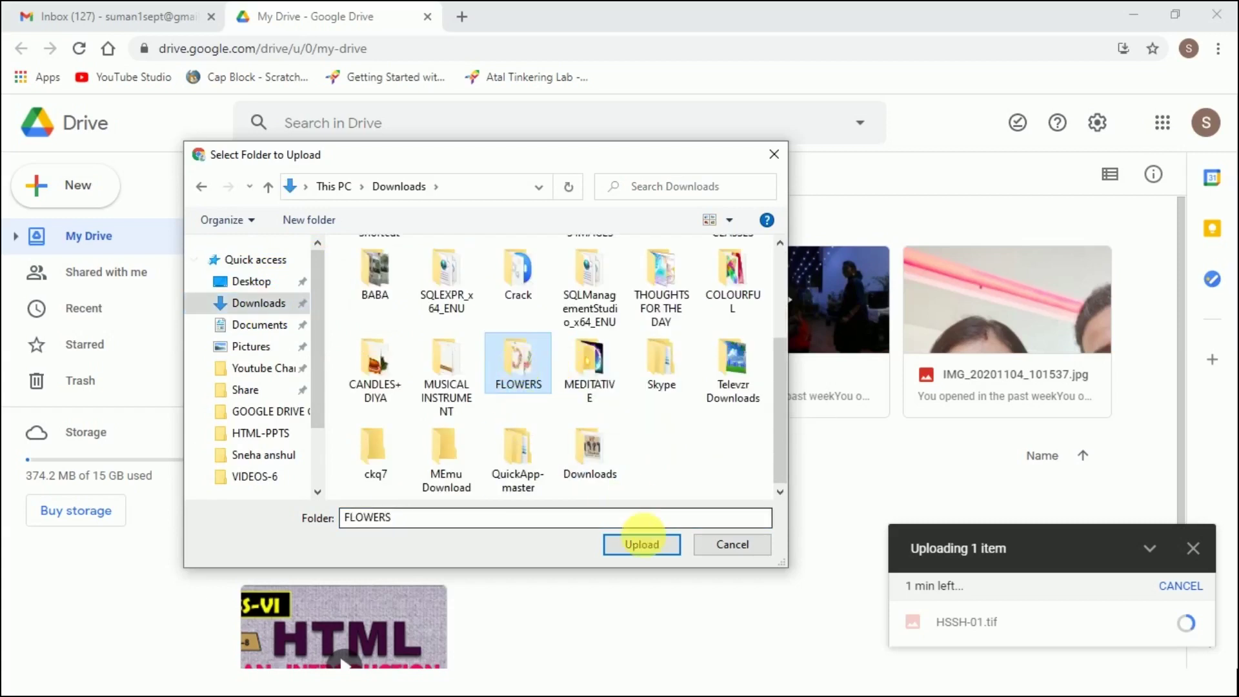
click(643, 545)
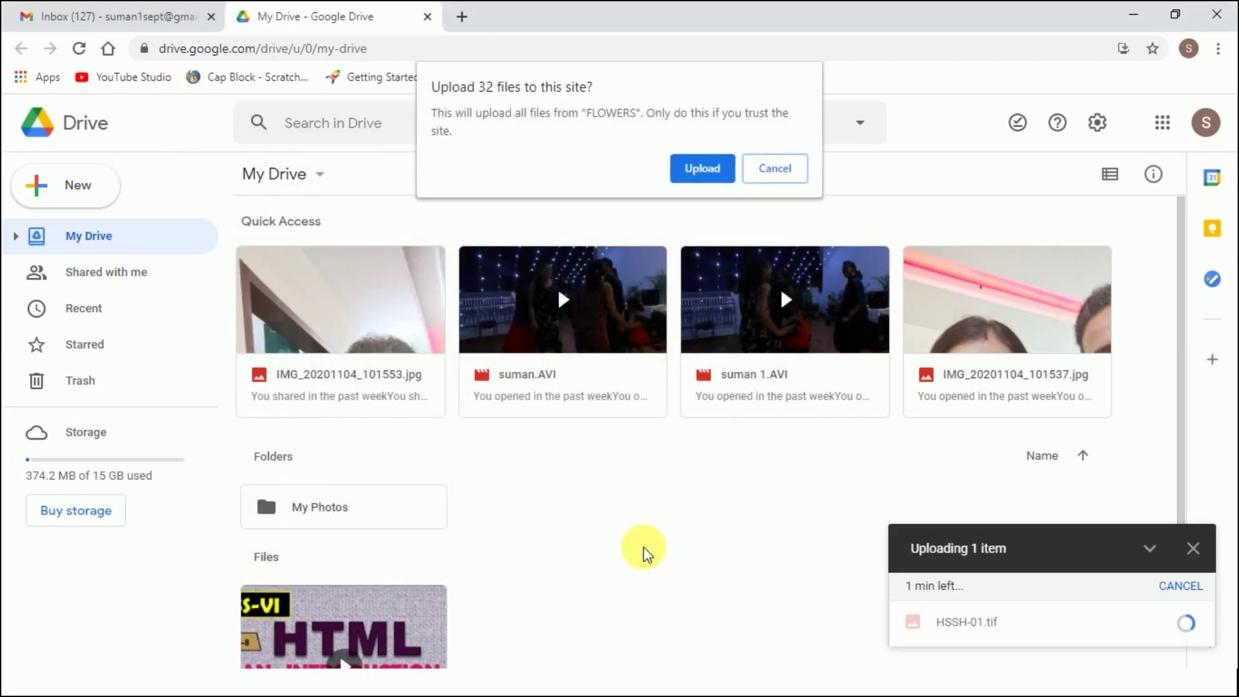
click(700, 172)
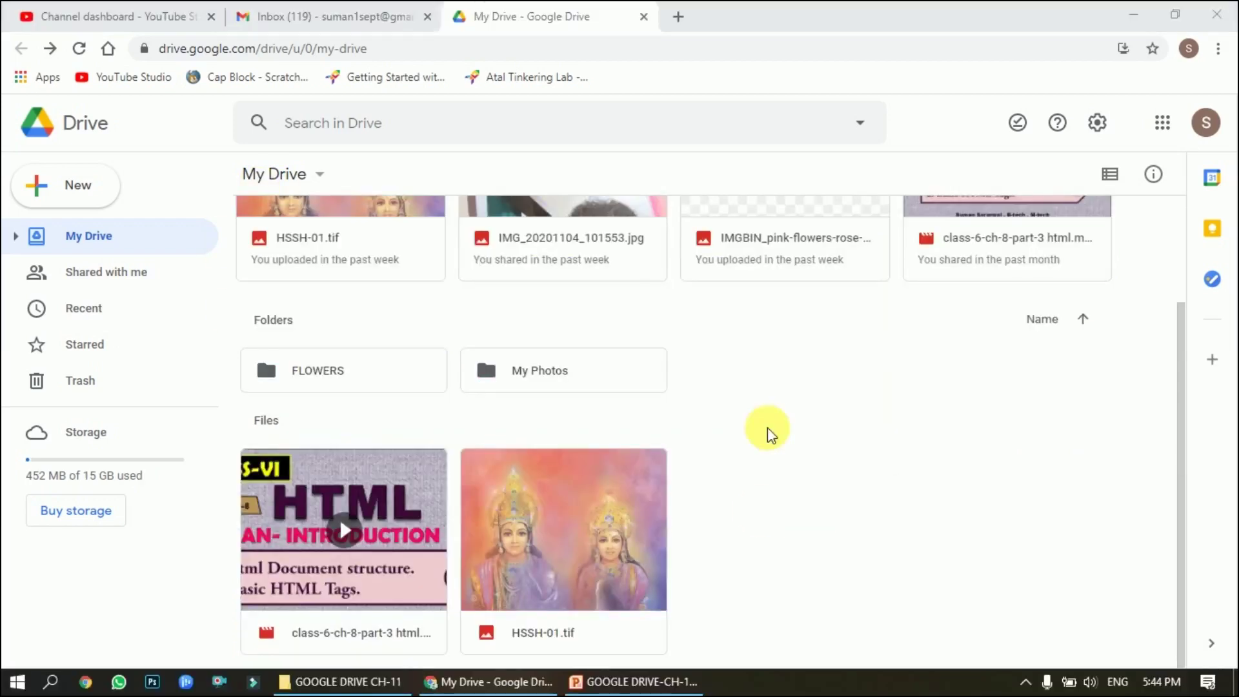
scroll(766, 434, up, 2)
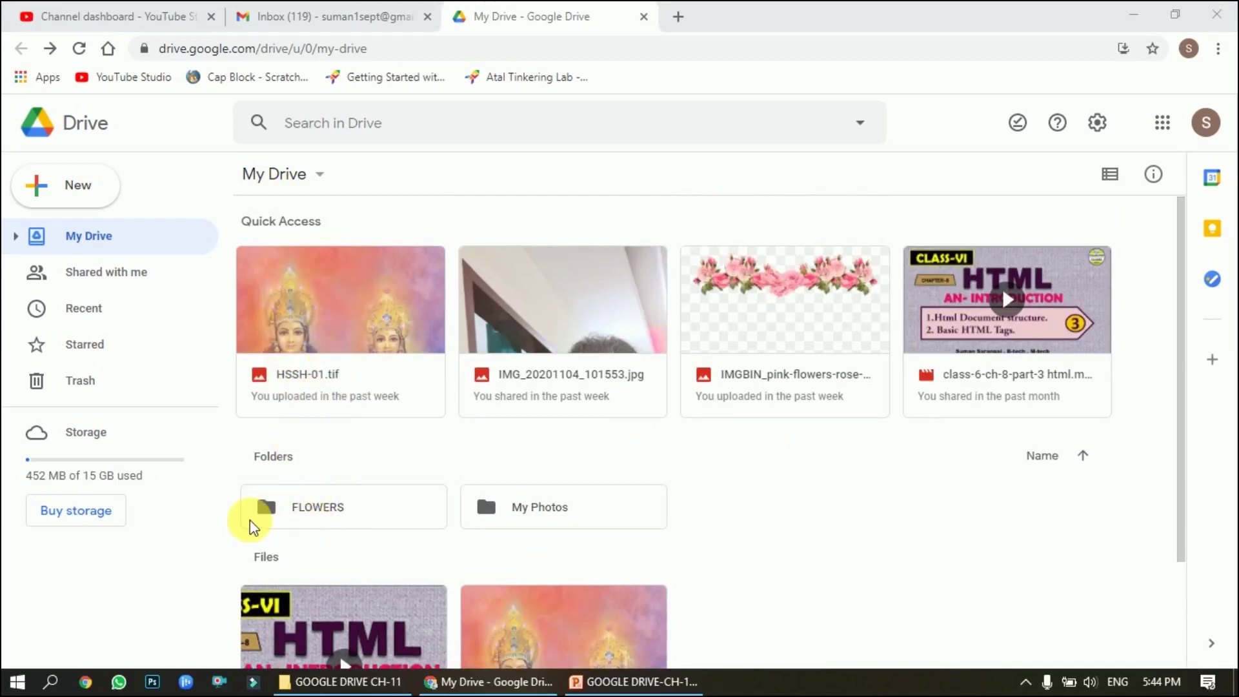
click(349, 505)
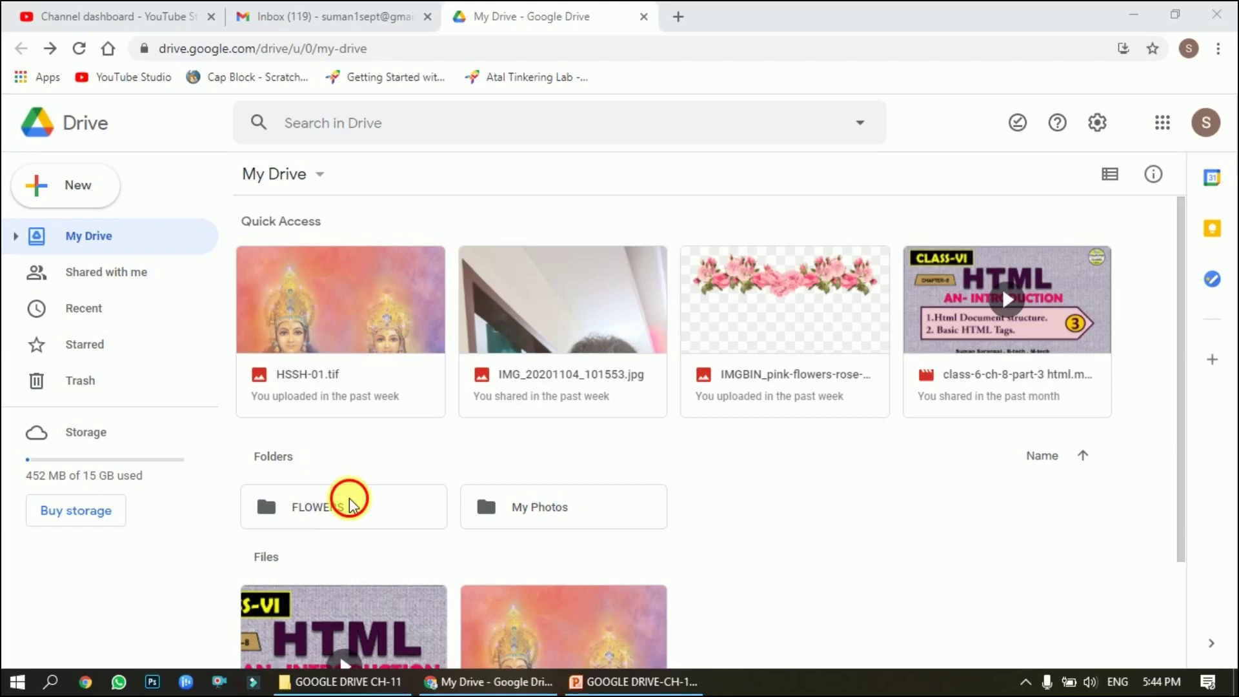
click(349, 504)
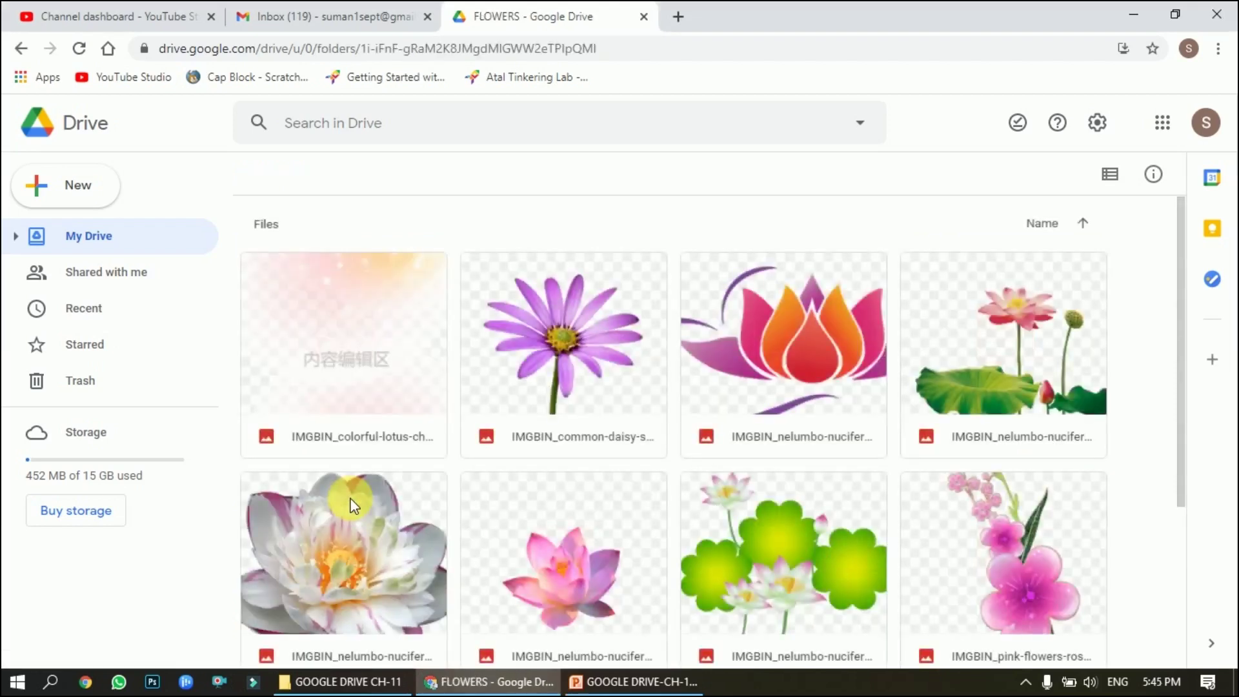
scroll(521, 451, down, 3)
scroll(521, 452, up, 3)
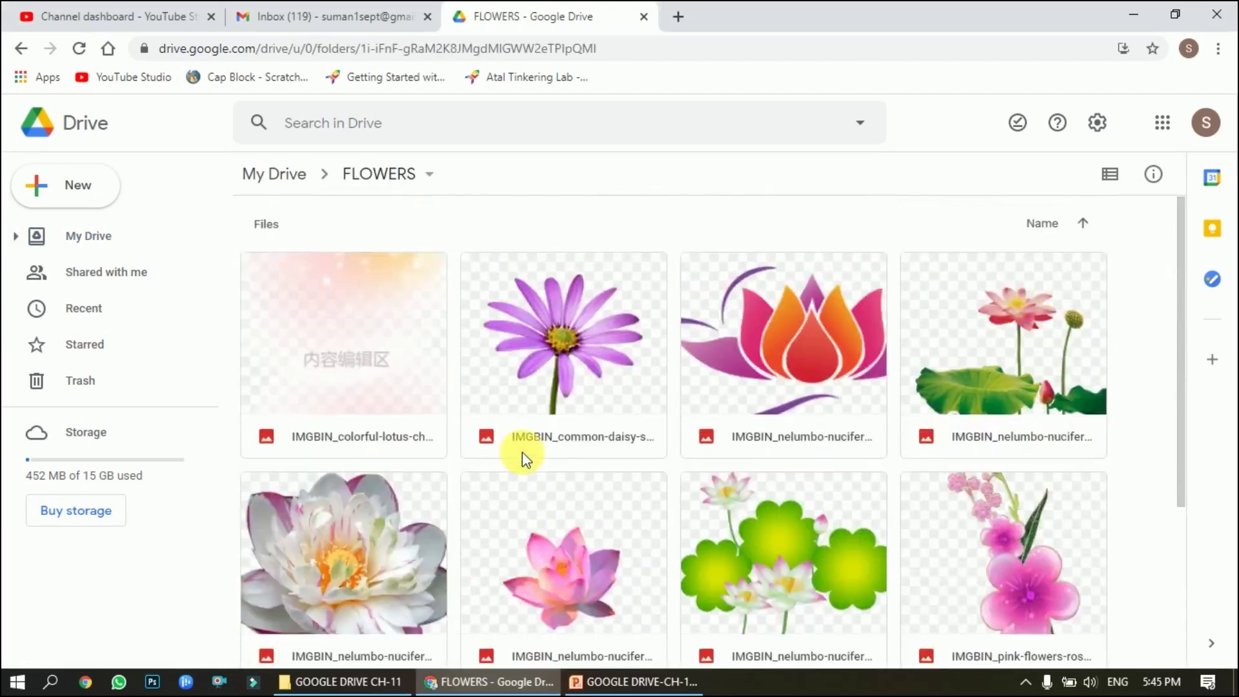
click(23, 51)
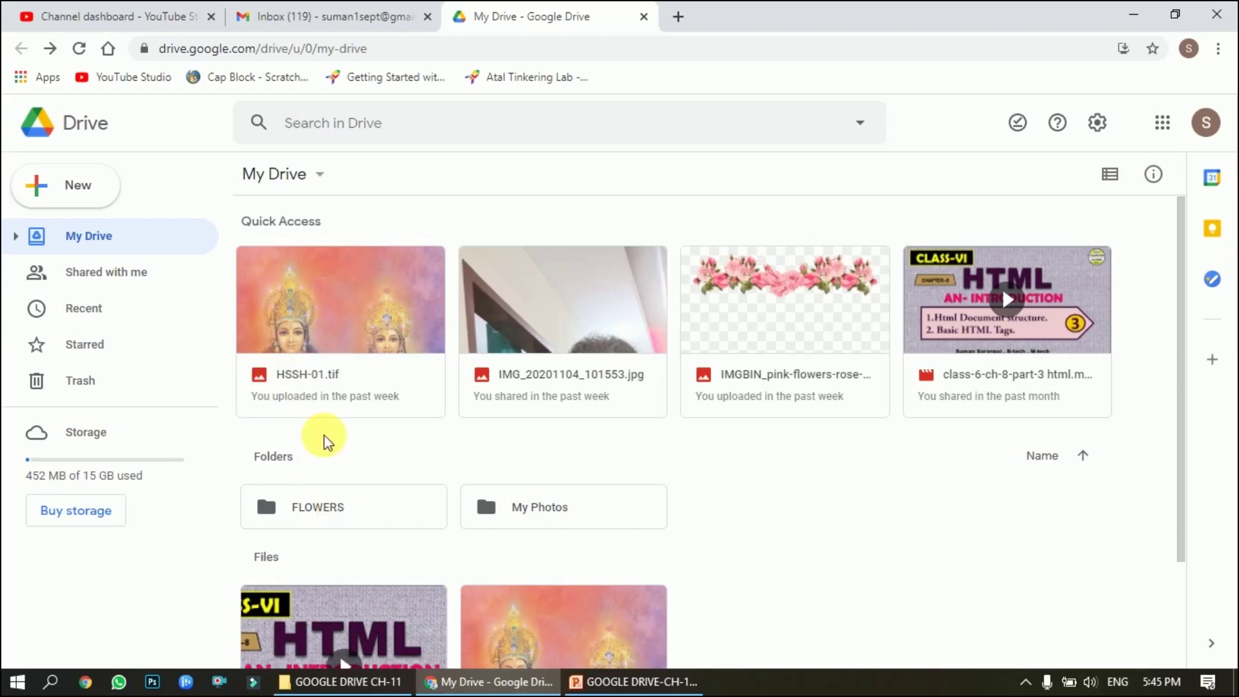
click(327, 187)
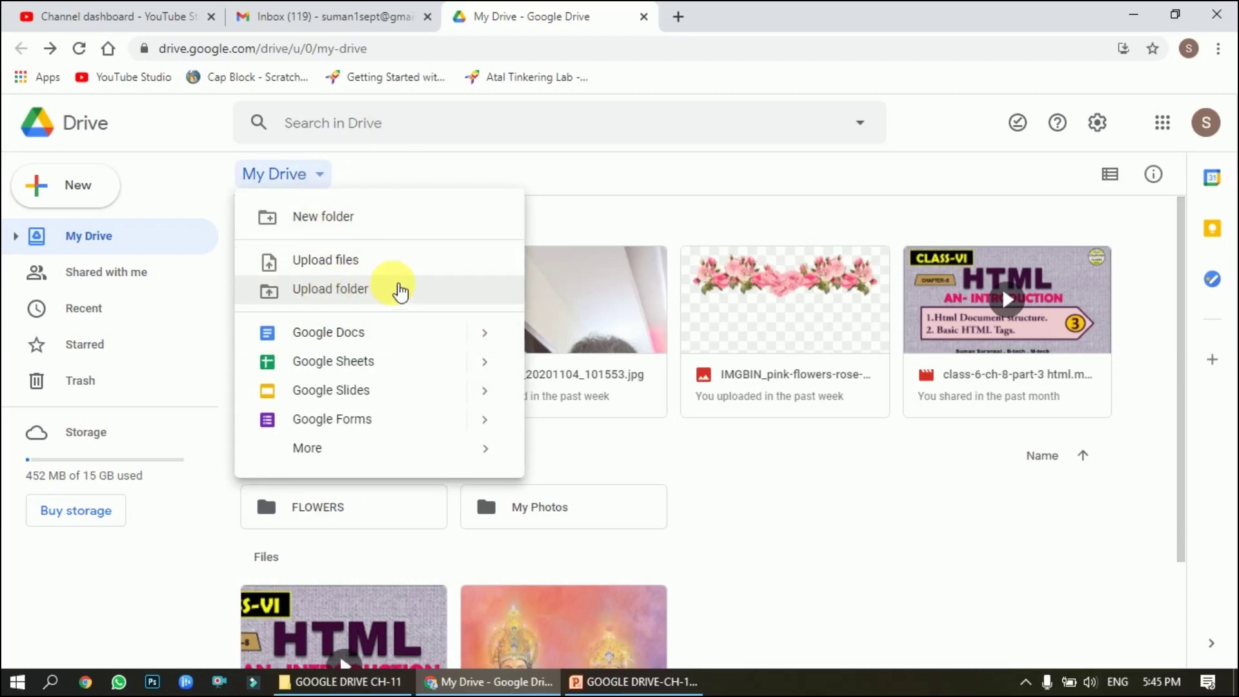
click(696, 479)
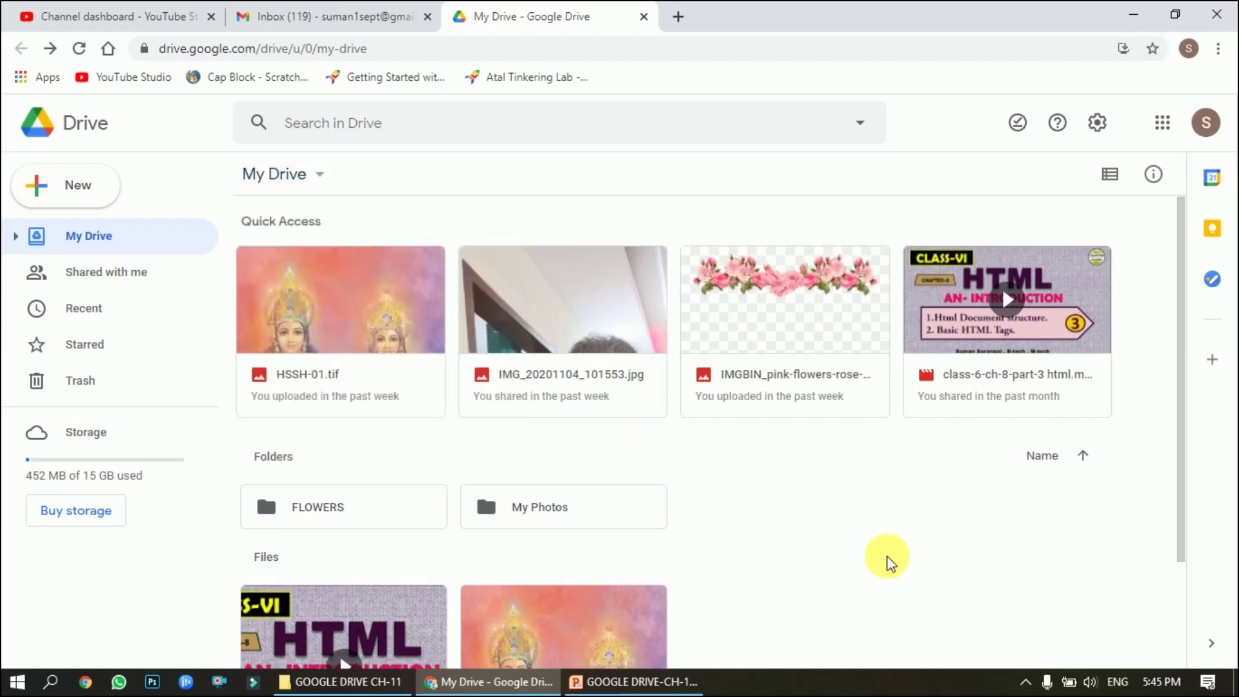